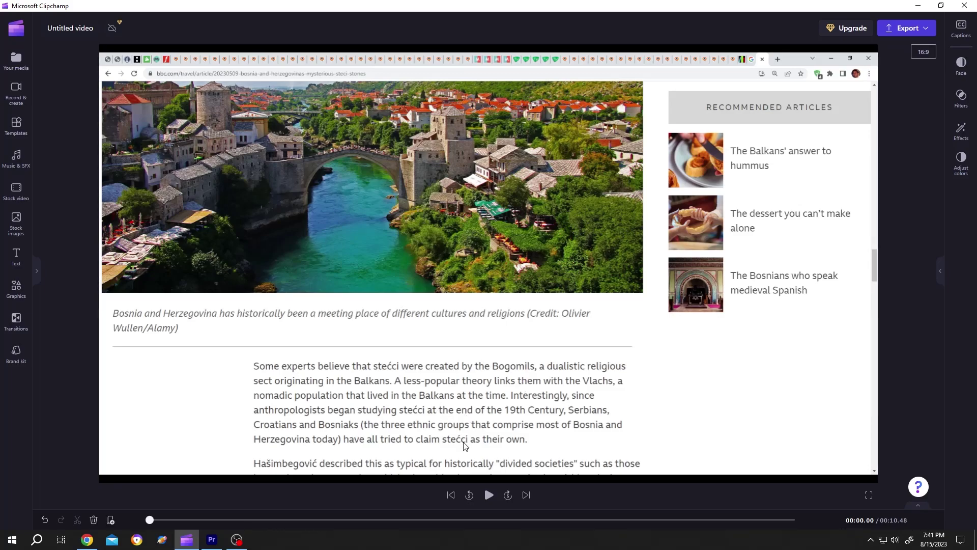
Step: Play the news article preview, then return the playhead to 0:00
click(489, 494)
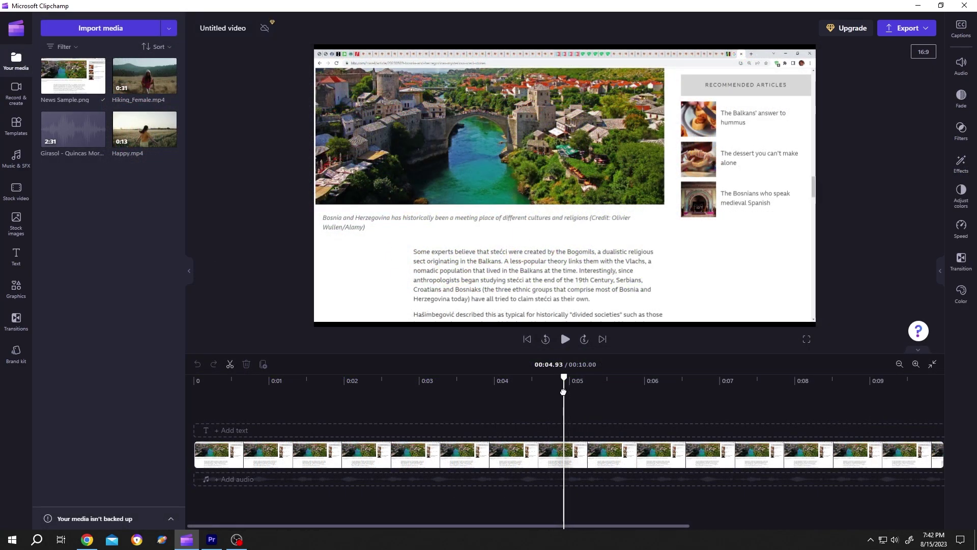
drag(564, 380, 176, 395)
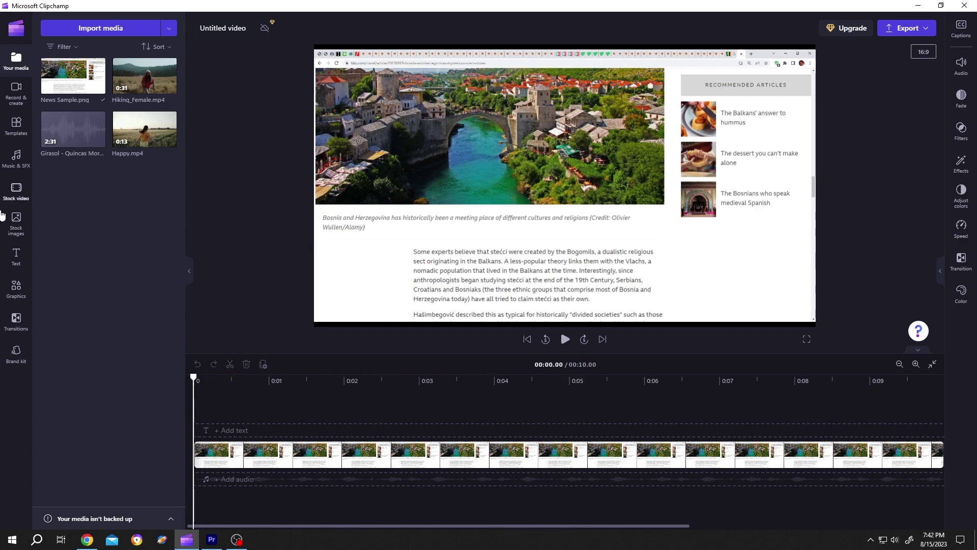
Step: Add the orange colour swatch from Free to use images, stretched across the full timeline
click(17, 221)
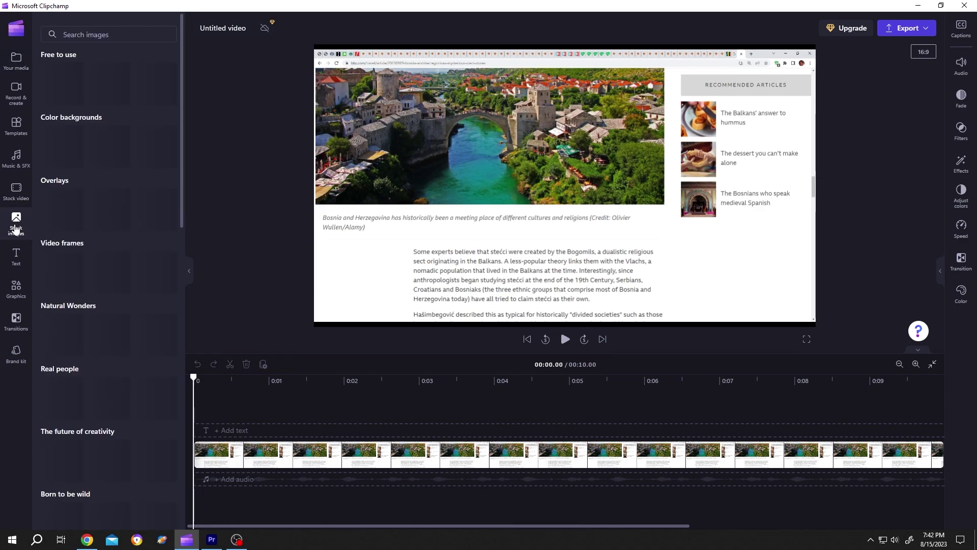
click(155, 85)
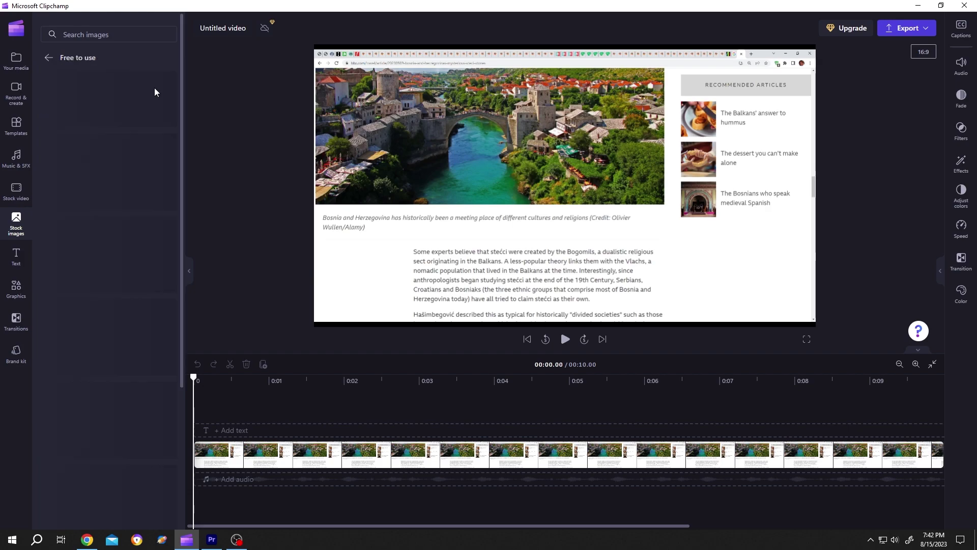
scroll(154, 88, down, 5)
scroll(154, 88, down, 5)
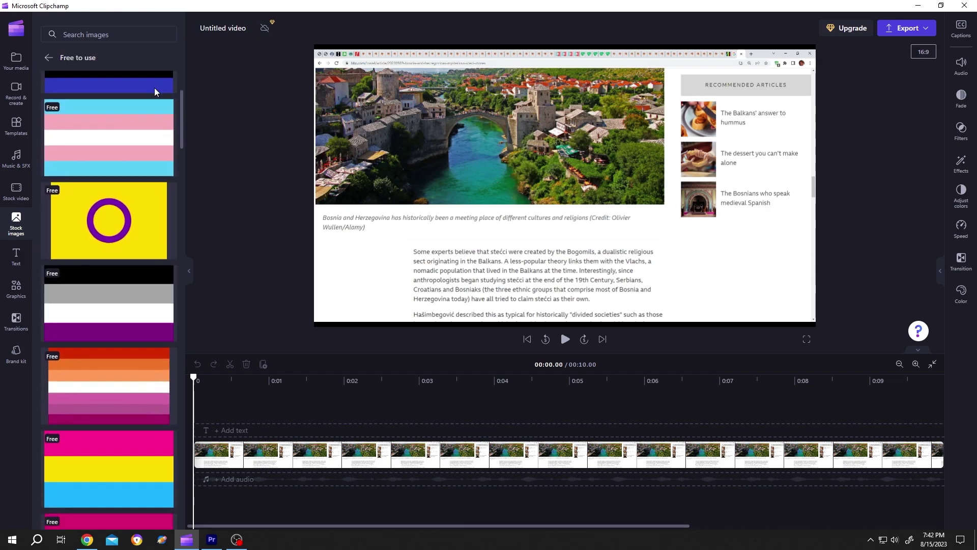
scroll(155, 88, down, 5)
scroll(154, 88, down, 5)
scroll(154, 128, down, 5)
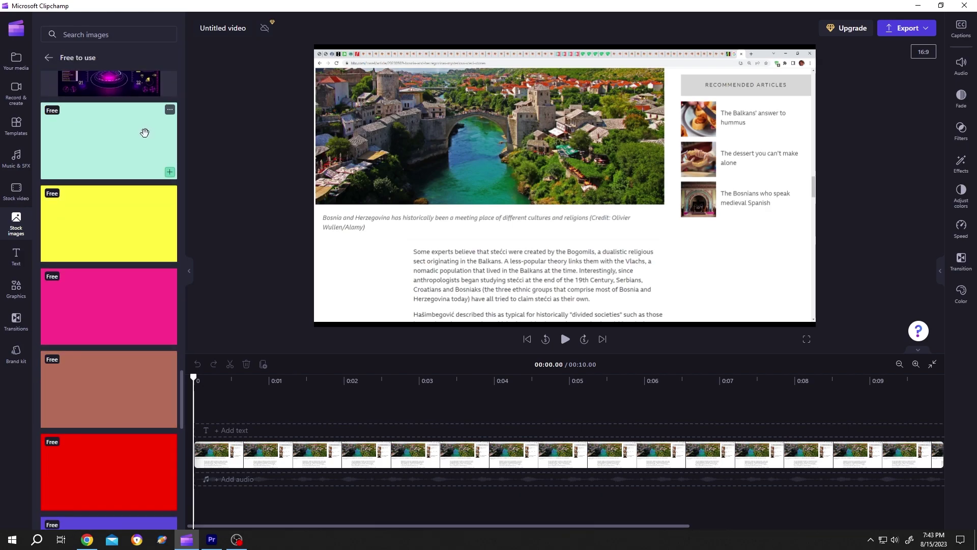
scroll(145, 134, down, 3)
scroll(144, 134, down, 5)
scroll(142, 141, down, 5)
scroll(141, 151, down, 3)
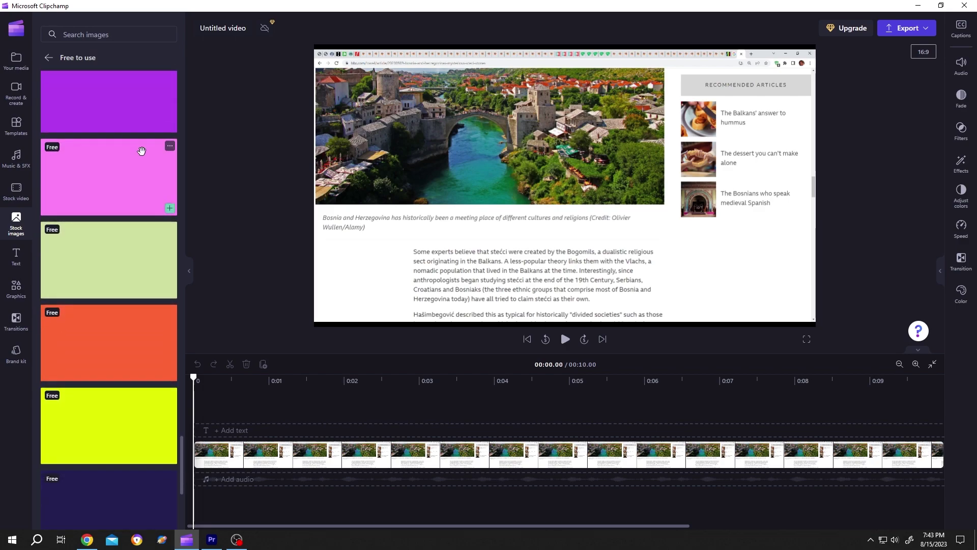
scroll(141, 151, down, 2)
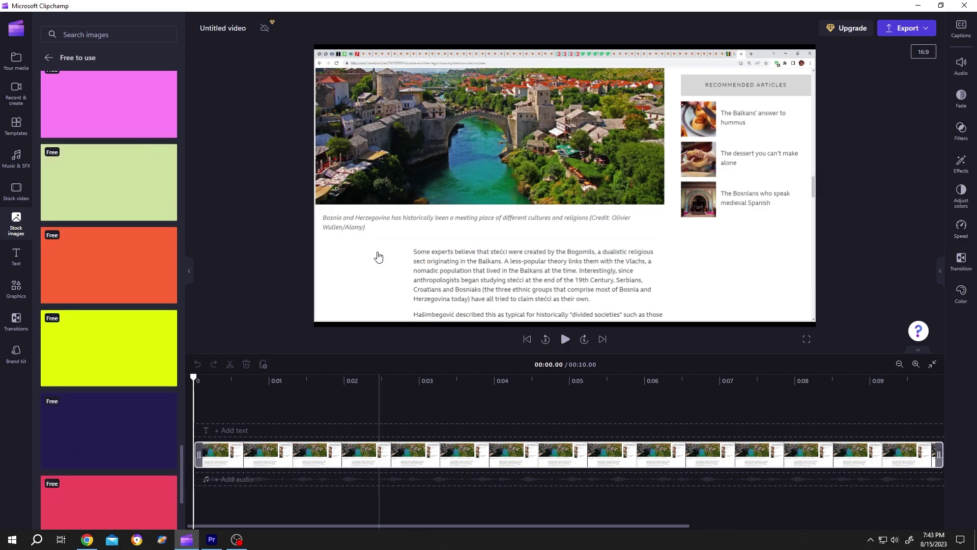
mouse_move(108, 342)
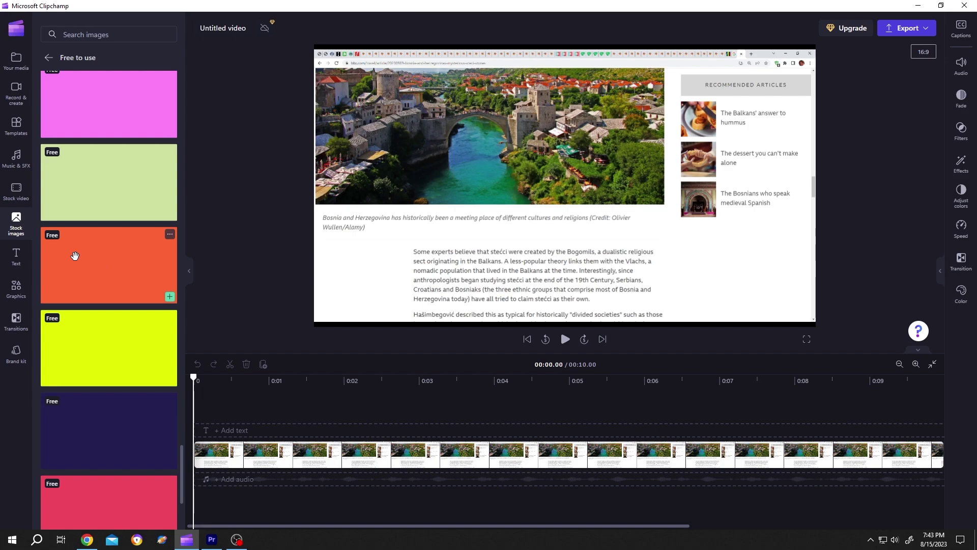
drag(75, 255, 196, 429)
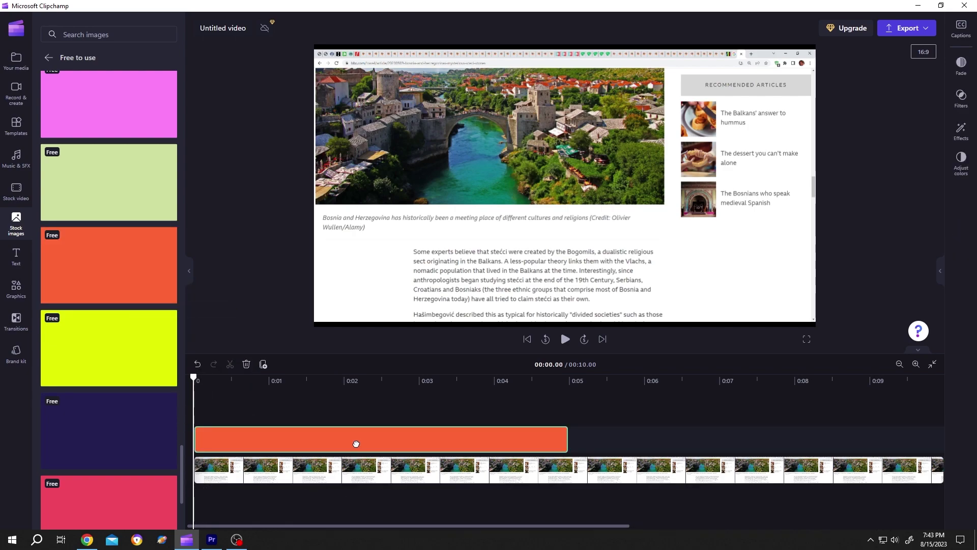
click(366, 443)
drag(562, 439, 943, 440)
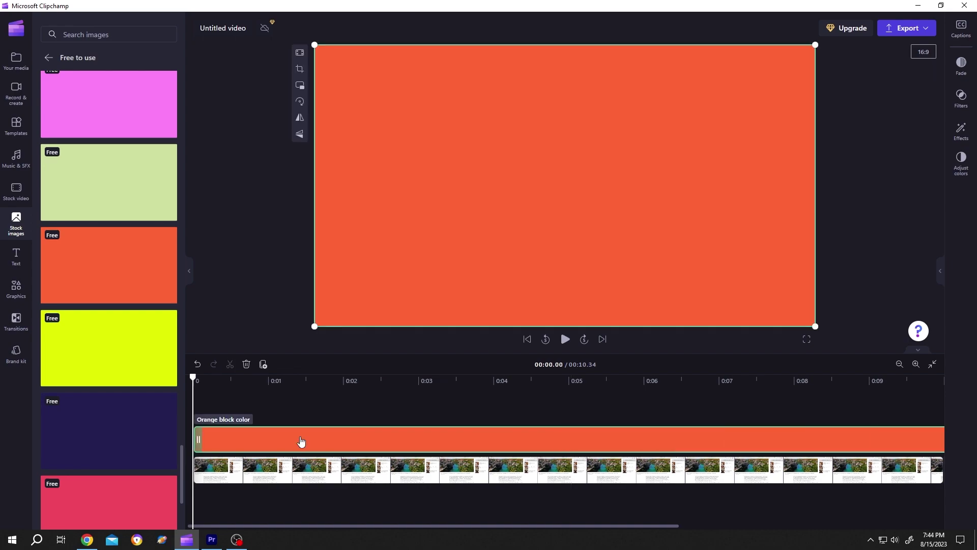
Step: Temporarily raise Transparency and crop the orange clip to a thin strip over the first line
click(962, 160)
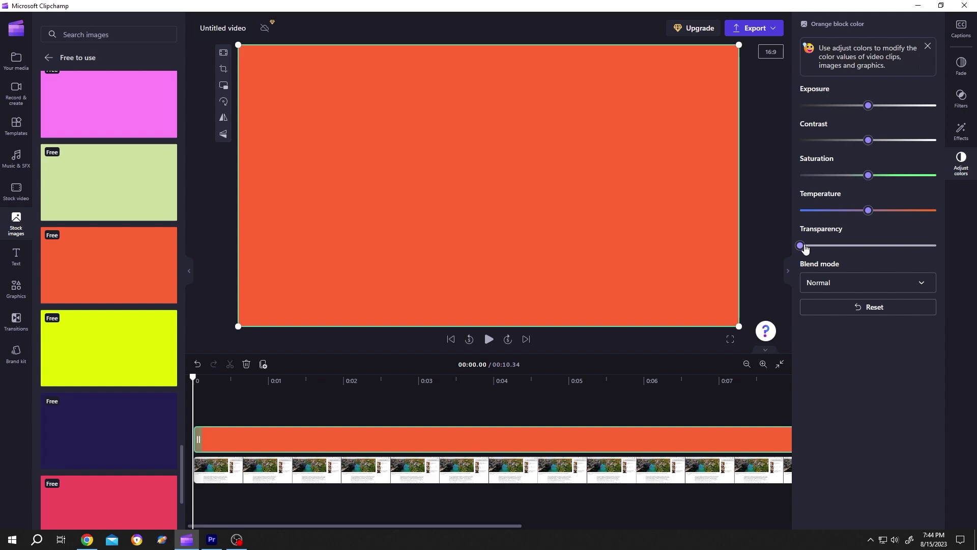
drag(802, 246, 829, 246)
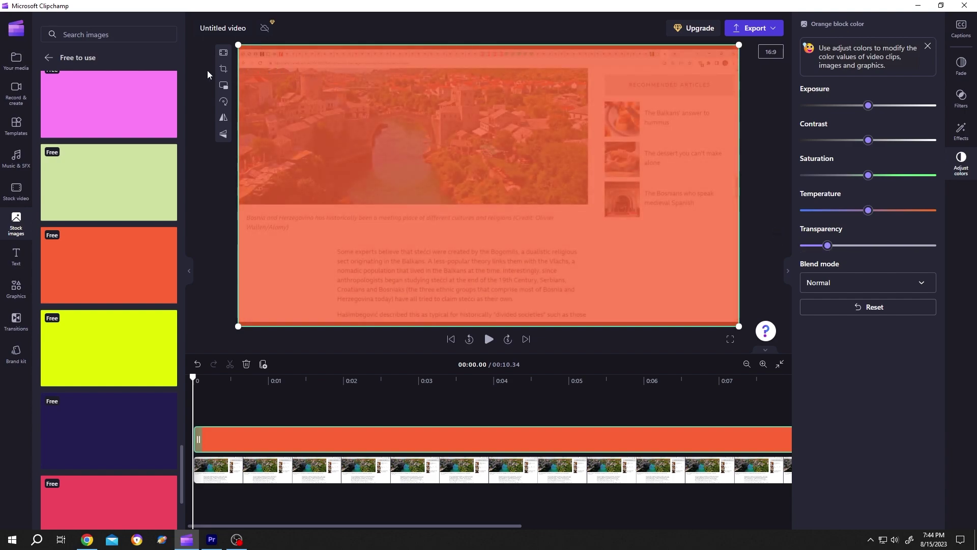
click(224, 69)
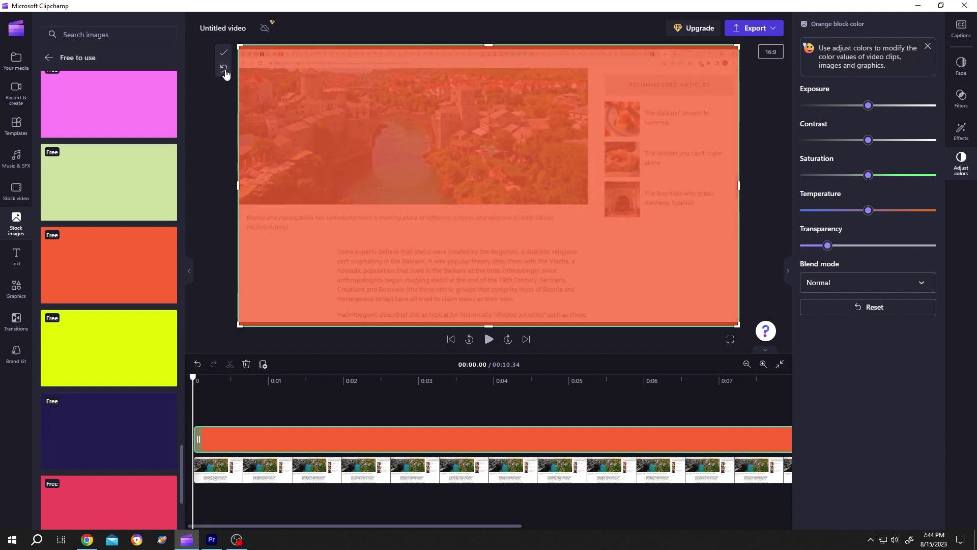
drag(486, 46, 456, 248)
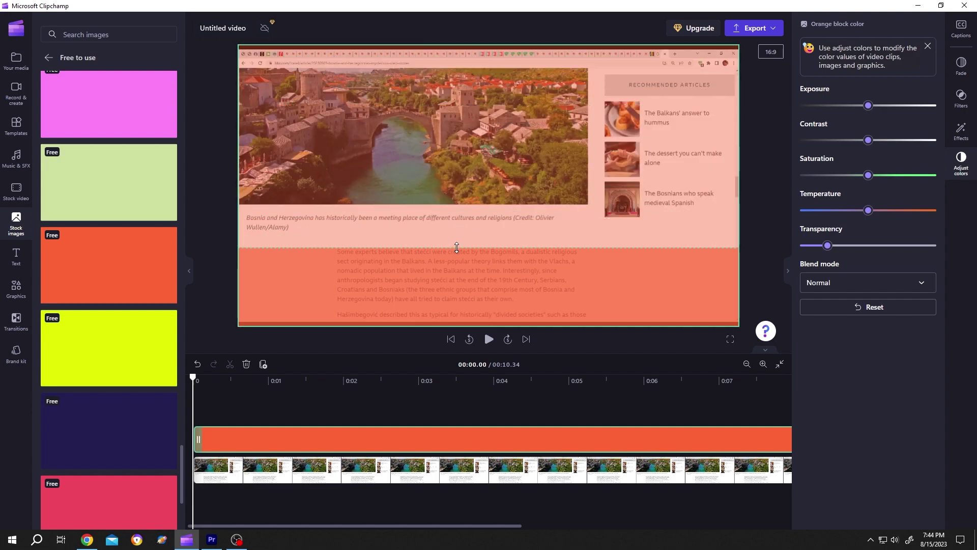
drag(489, 325, 409, 256)
drag(739, 254, 580, 254)
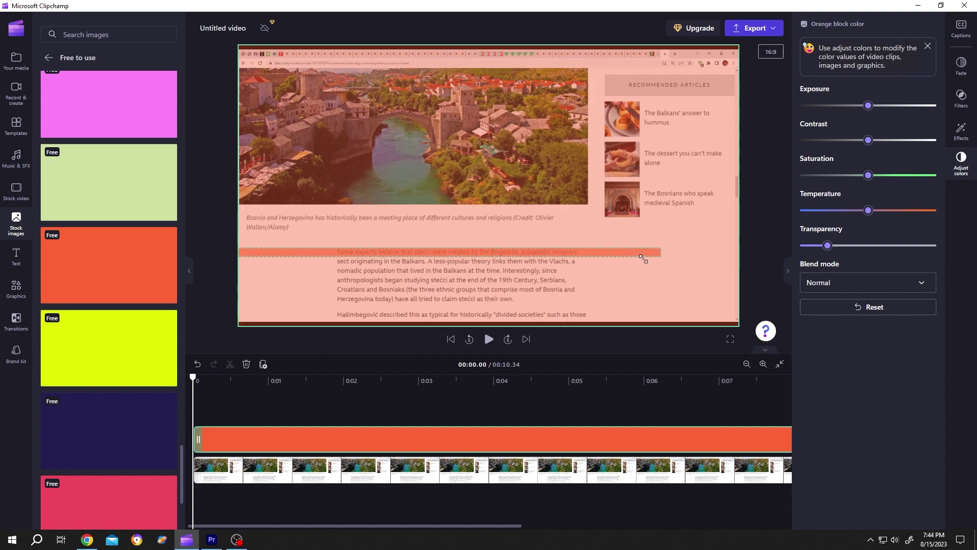
drag(238, 252, 333, 252)
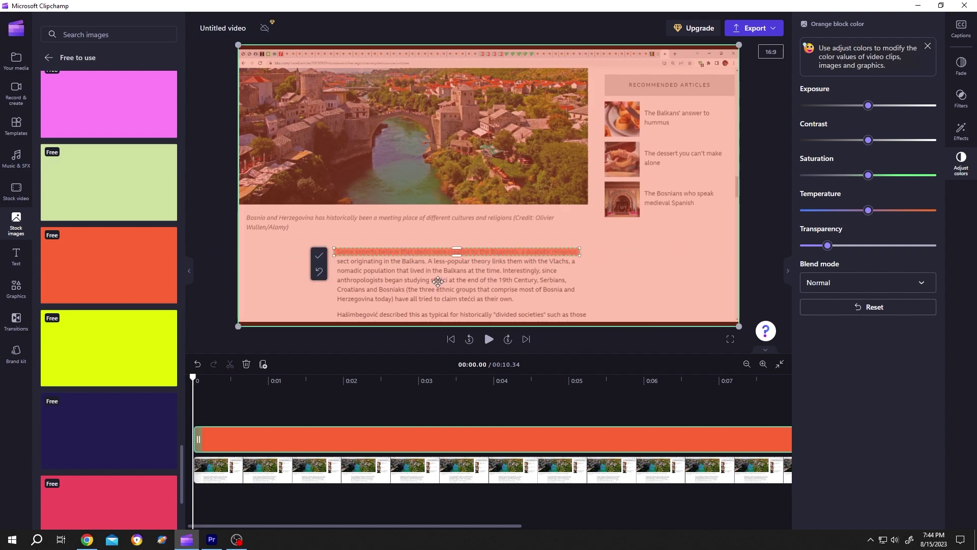
click(319, 254)
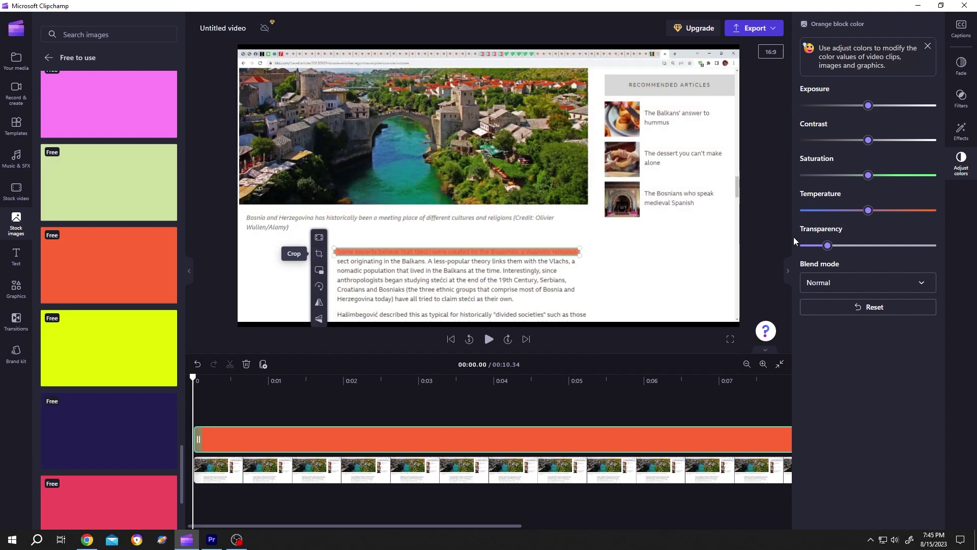
Step: Reset the strip's Transparency to 0 and set its Blend mode to Multiply
drag(827, 246, 794, 244)
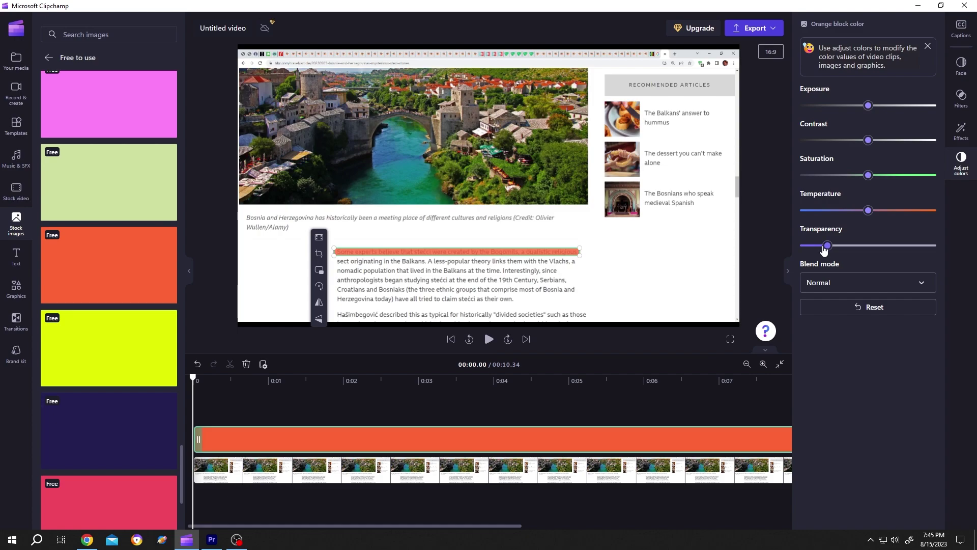
click(810, 286)
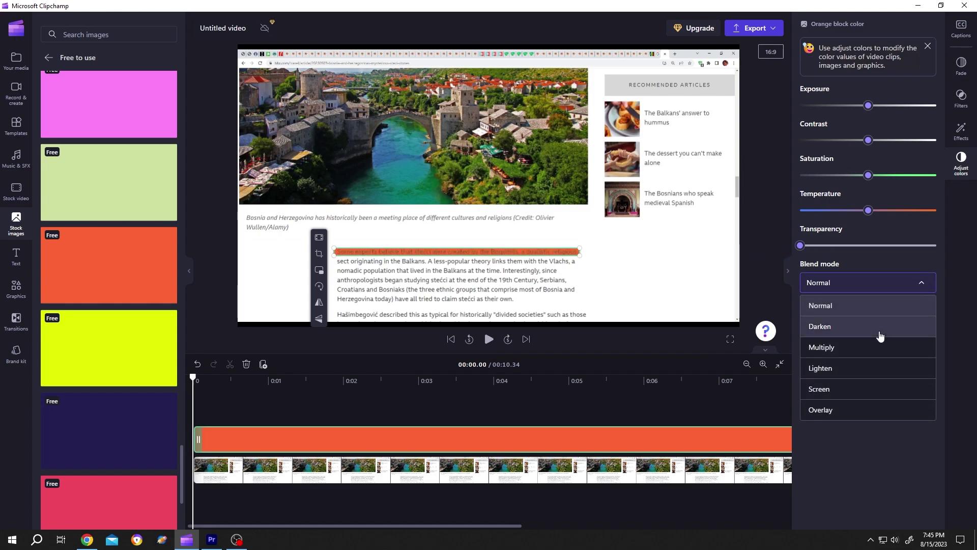
click(849, 350)
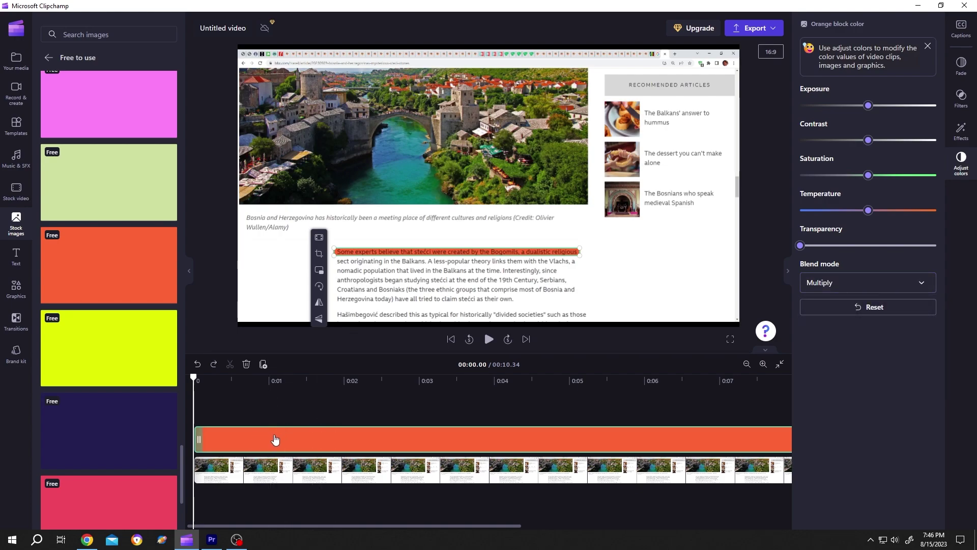
Step: Duplicate the orange strip and move the copies onto the second and third text lines
key(ctrl+d)
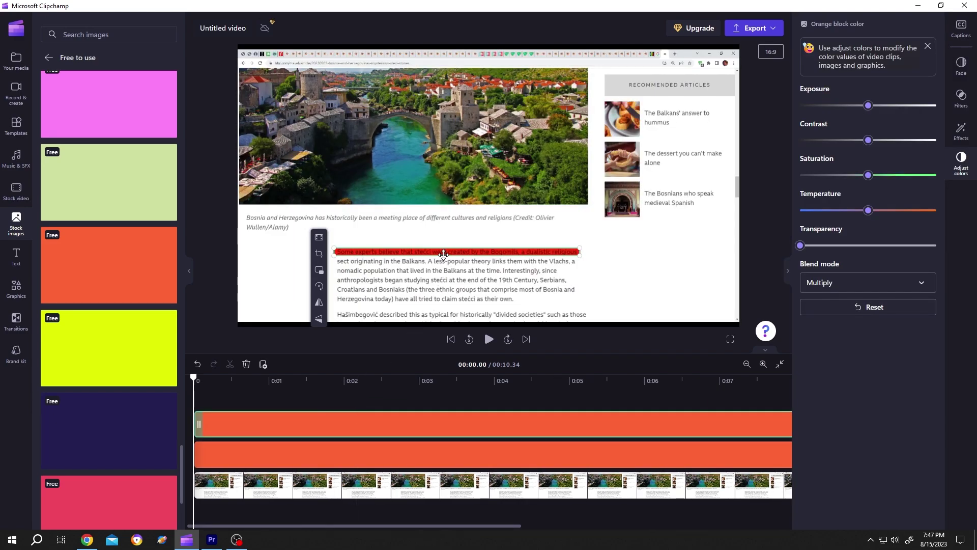
click(443, 252)
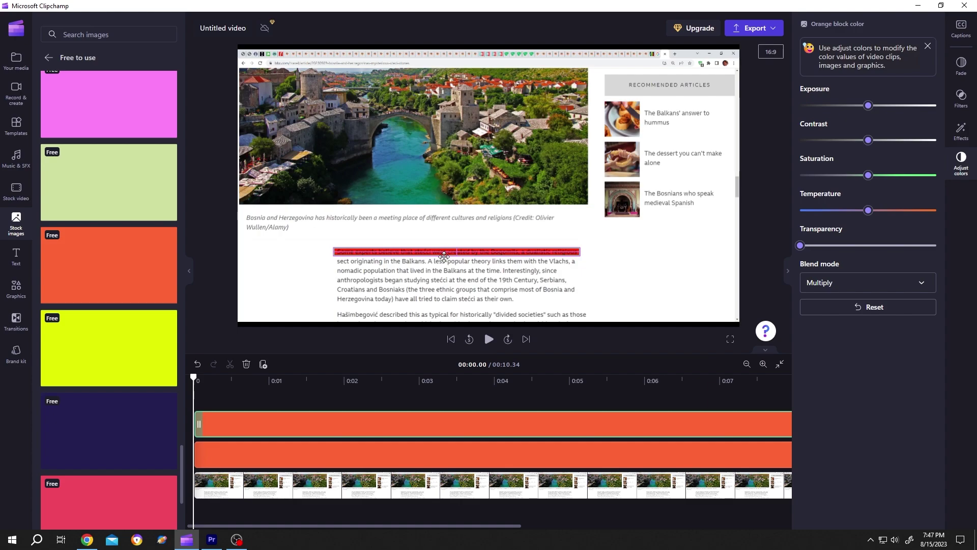
drag(444, 256, 443, 262)
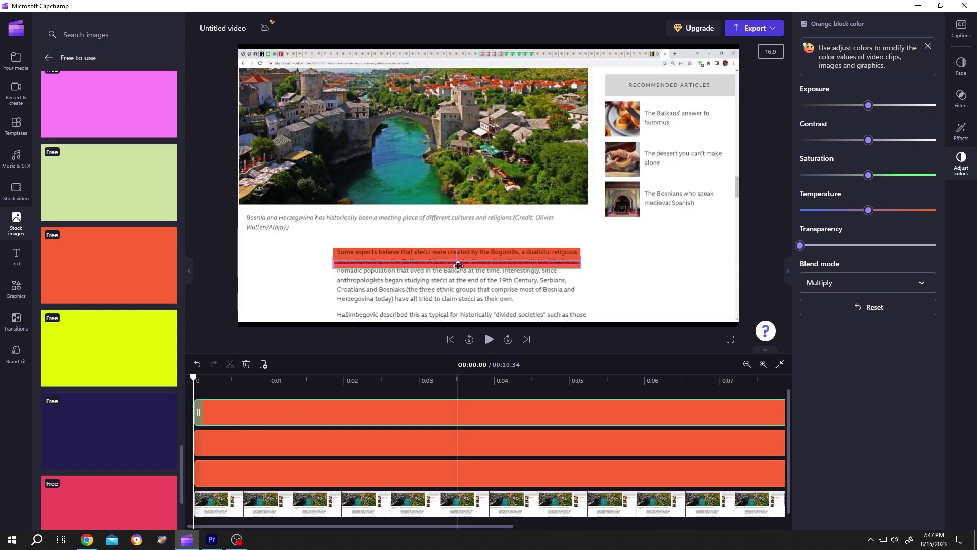
drag(458, 265, 458, 273)
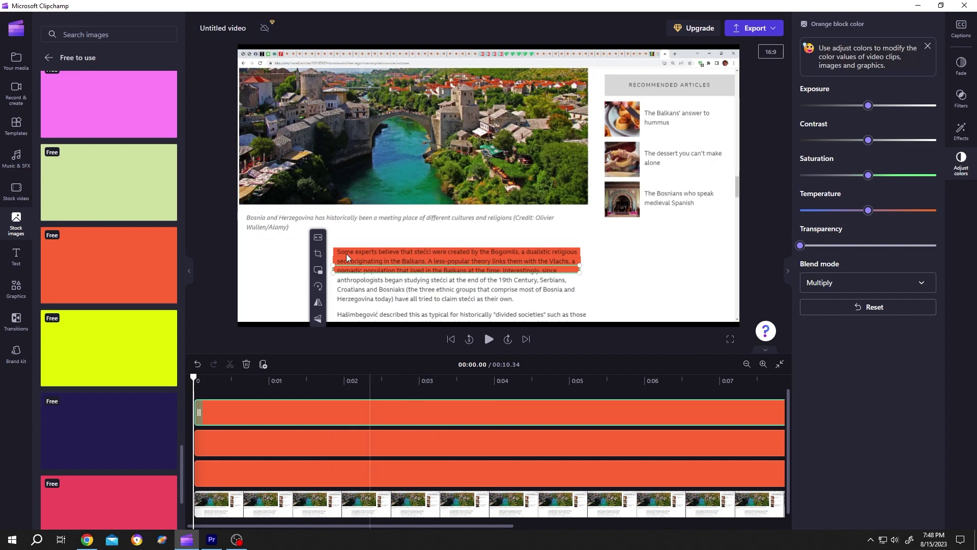
Step: Crop the third highlight bar shorter to fit its line
click(318, 251)
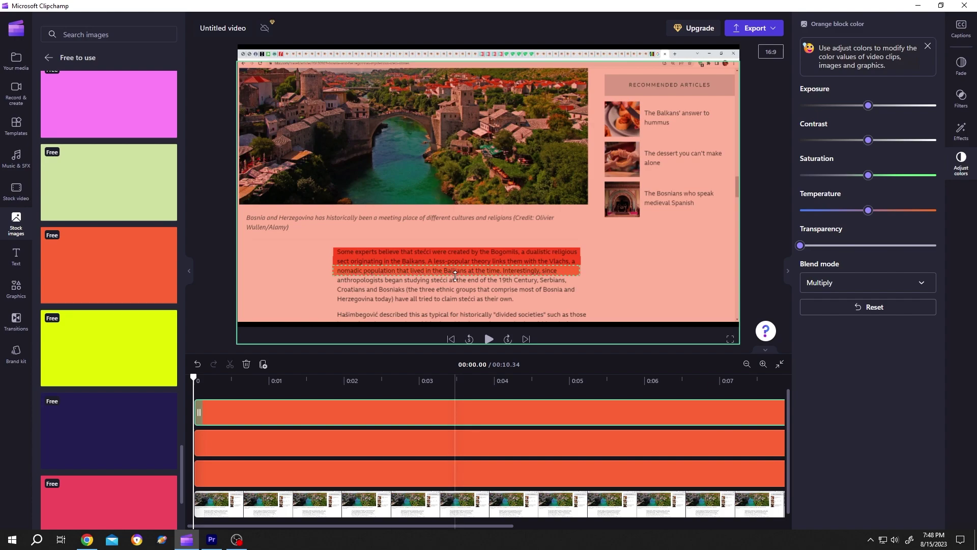
drag(455, 276, 458, 267)
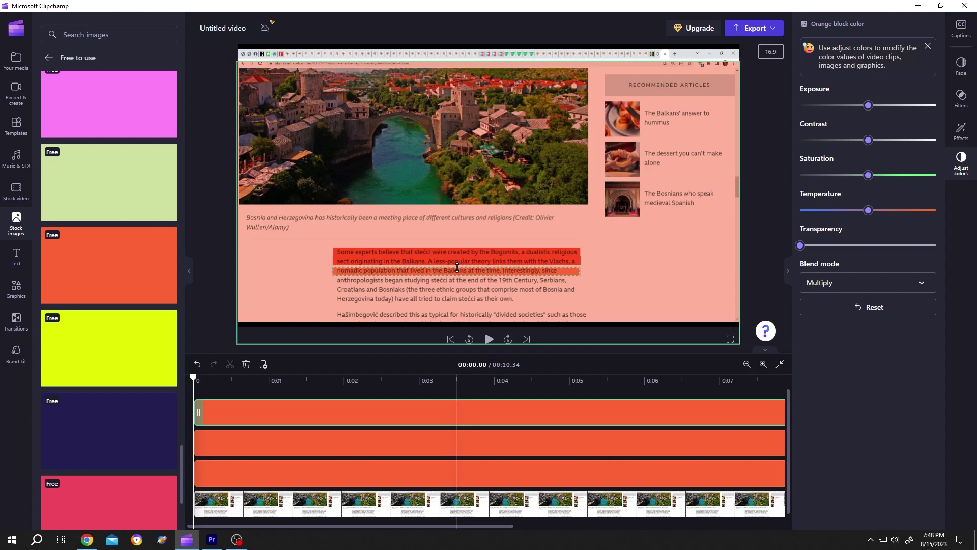
click(324, 275)
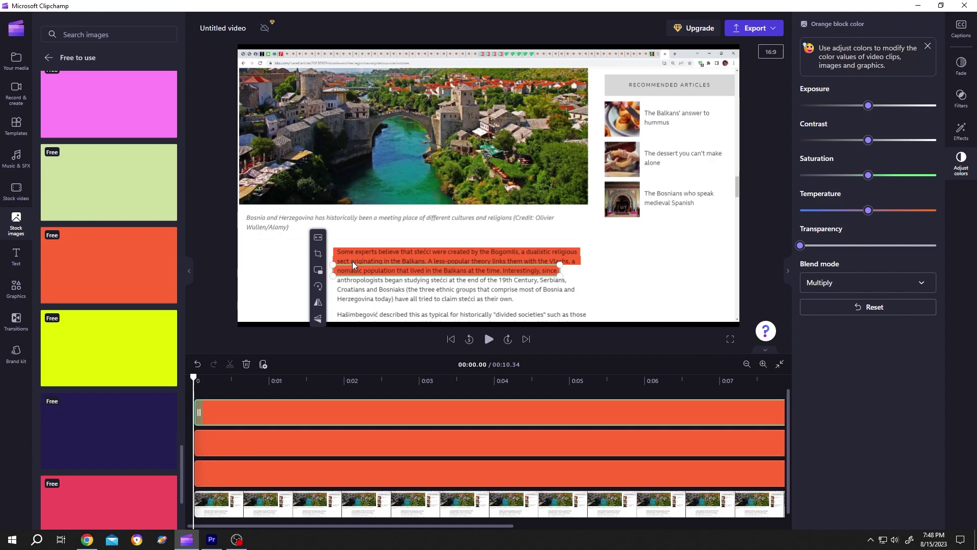
Step: Delay the middle and top bars' start times and give the first bar a 1.1-second fade-in
drag(231, 444, 291, 444)
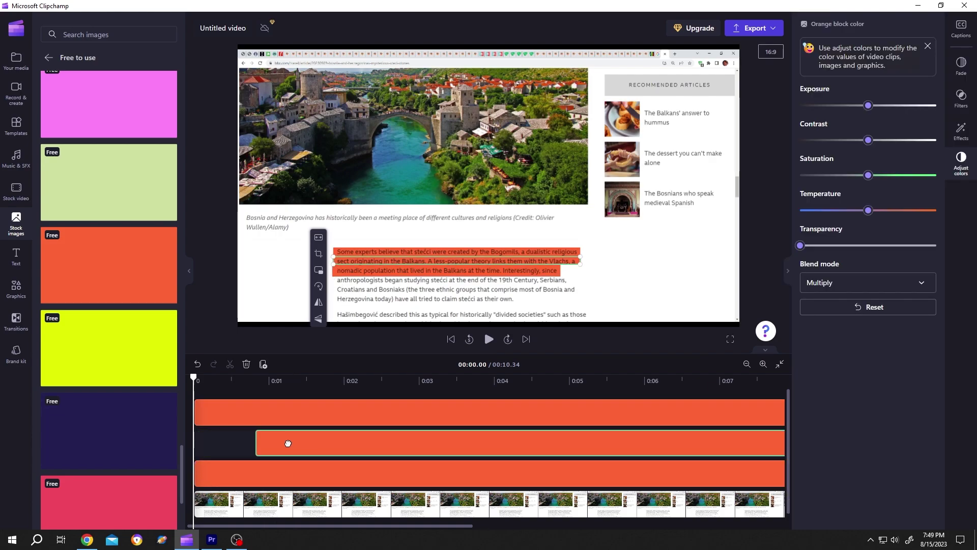
drag(236, 412, 375, 414)
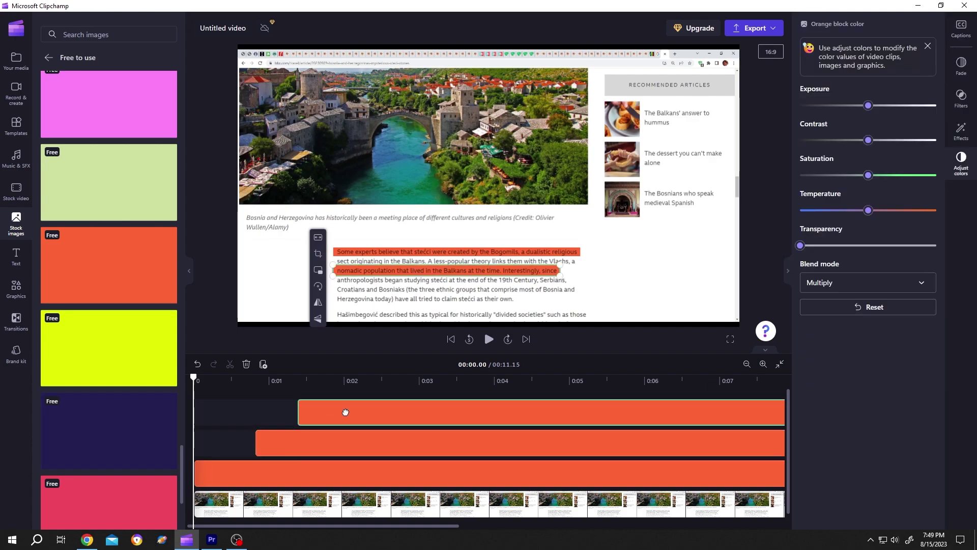
click(247, 473)
click(963, 66)
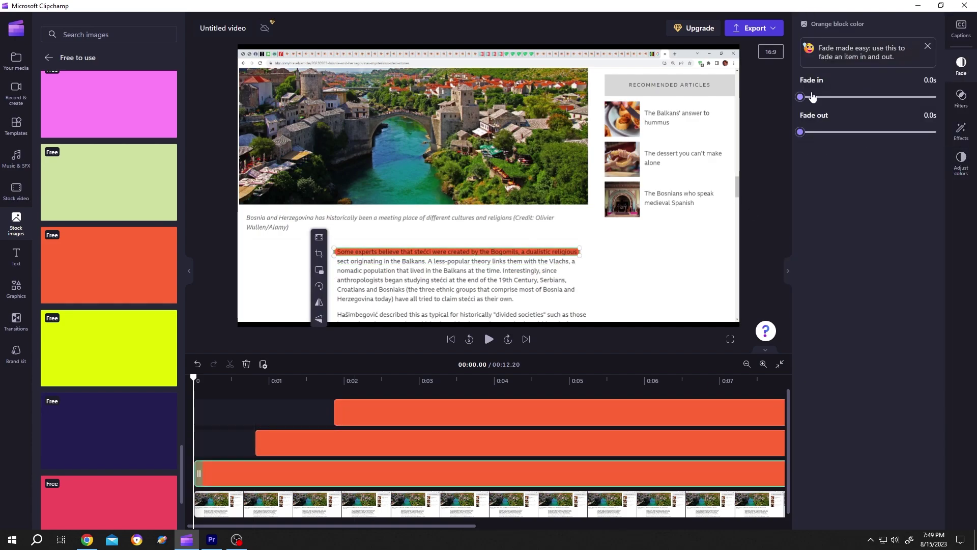
drag(802, 98, 875, 98)
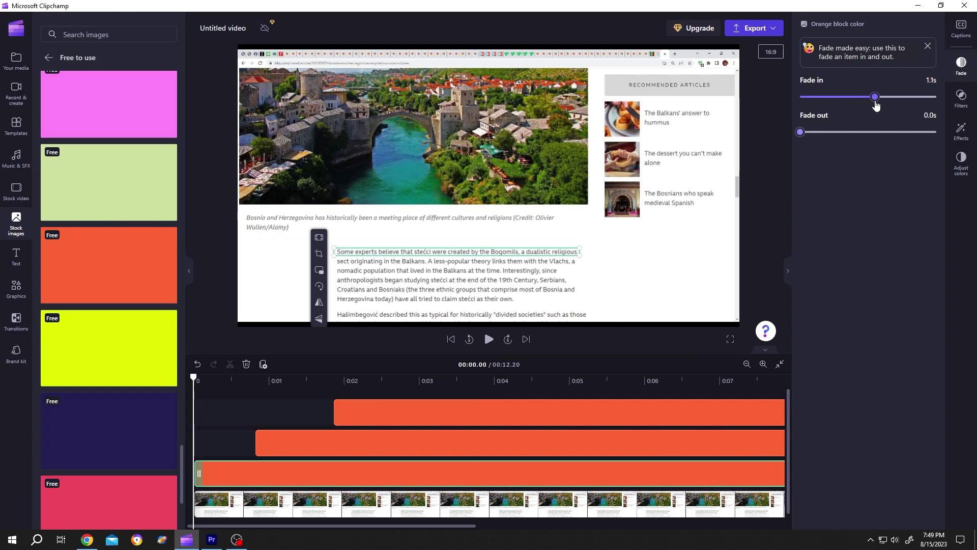
Step: Give the middle and top bars 1.1-second fade-ins, then preview the staggered highlights
click(387, 441)
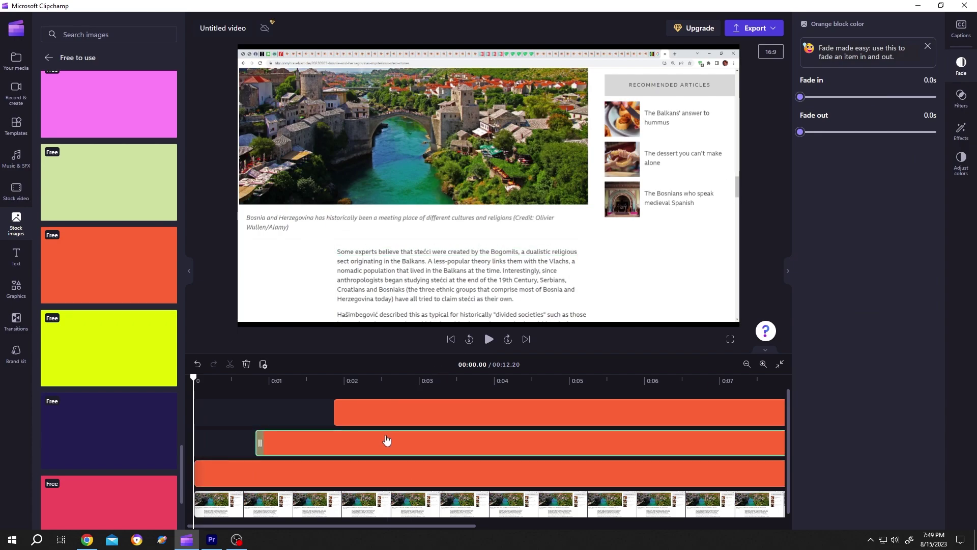
drag(800, 98, 875, 99)
click(471, 415)
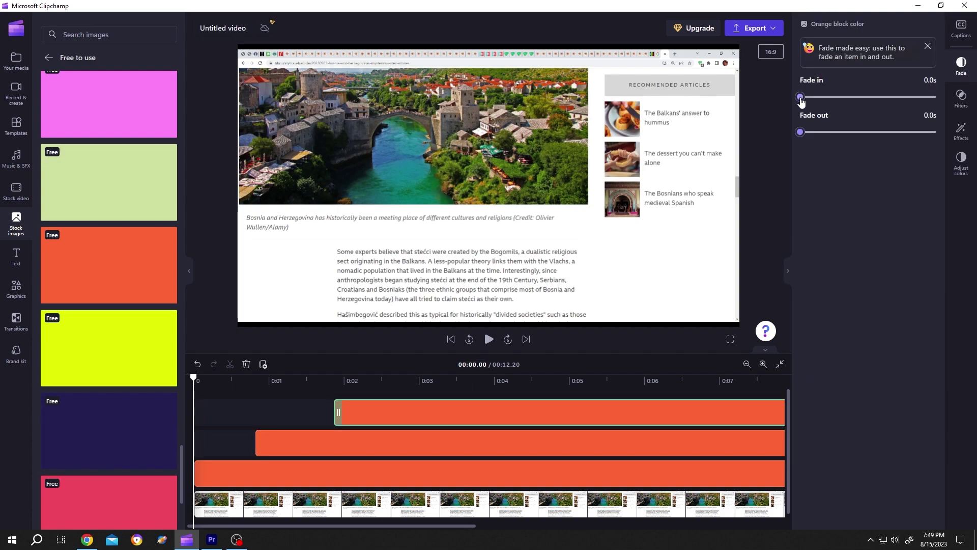
drag(800, 98, 875, 97)
key(space)
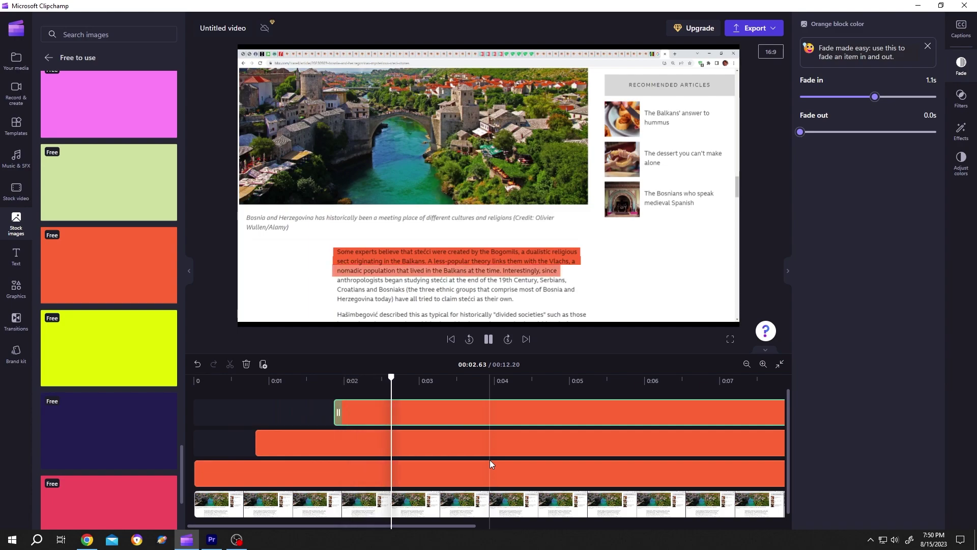
key(space)
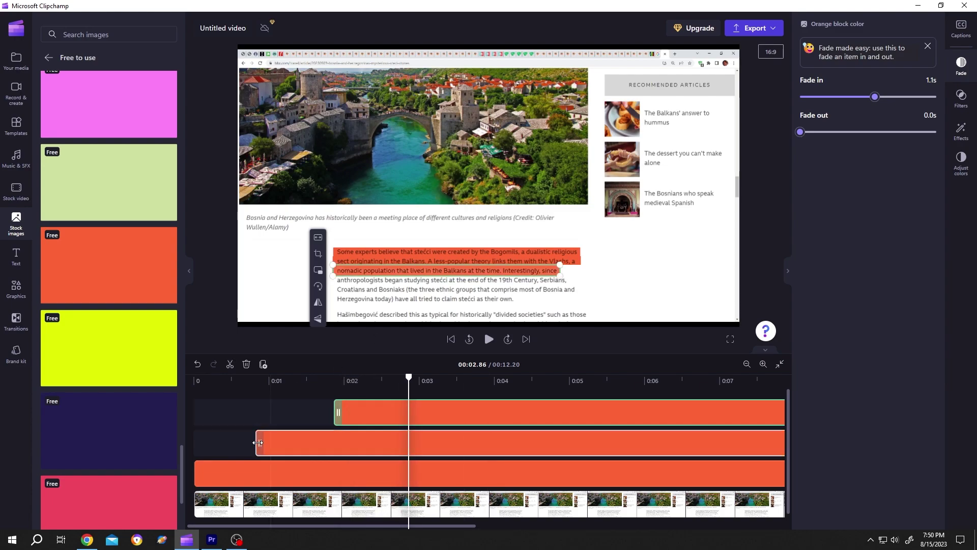
click(251, 474)
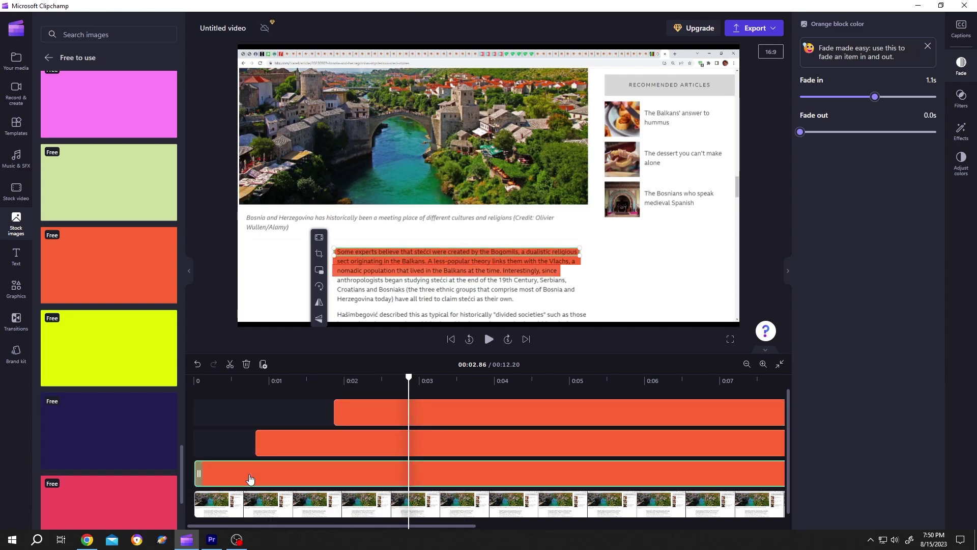
Step: Make the first-line bar slightly transparent in Adjust colors, then replay the preview from the start
click(962, 162)
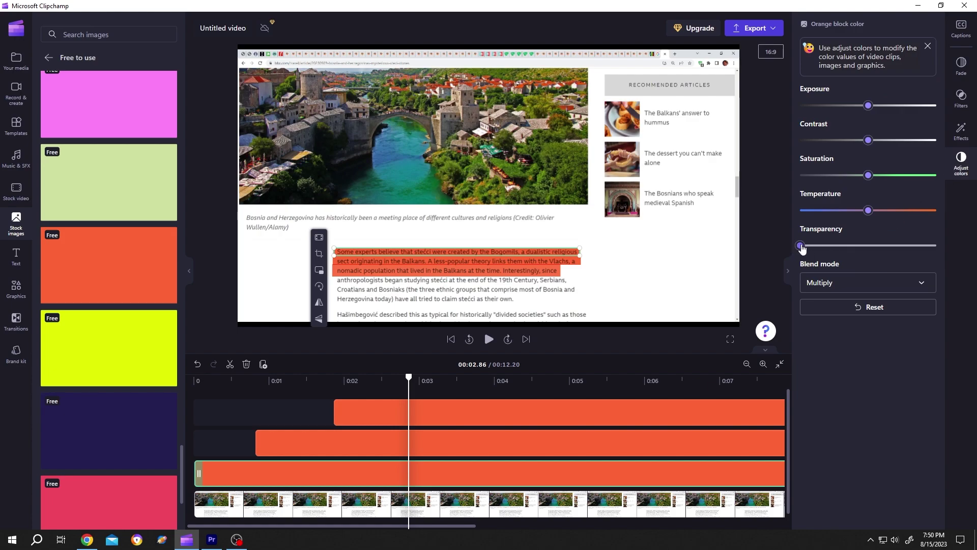
key(Home)
key(space)
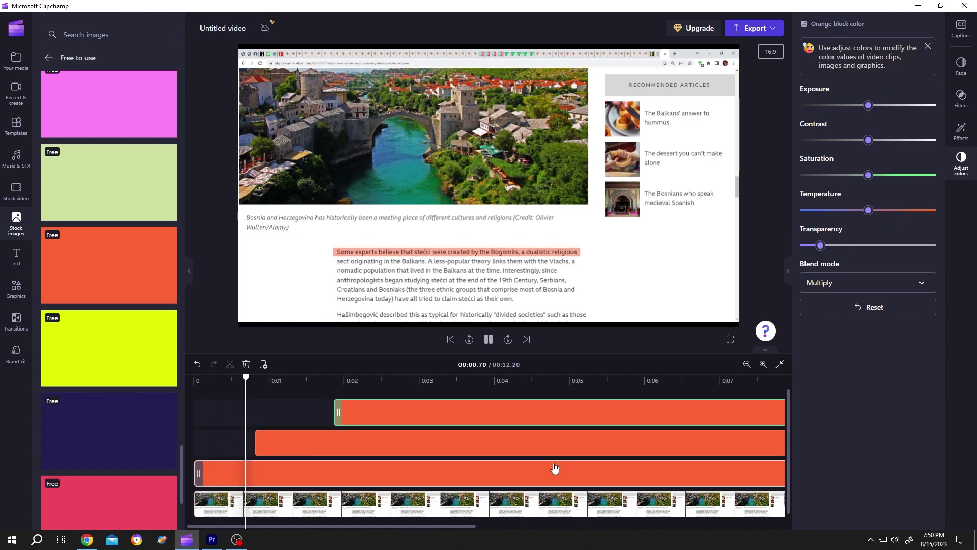